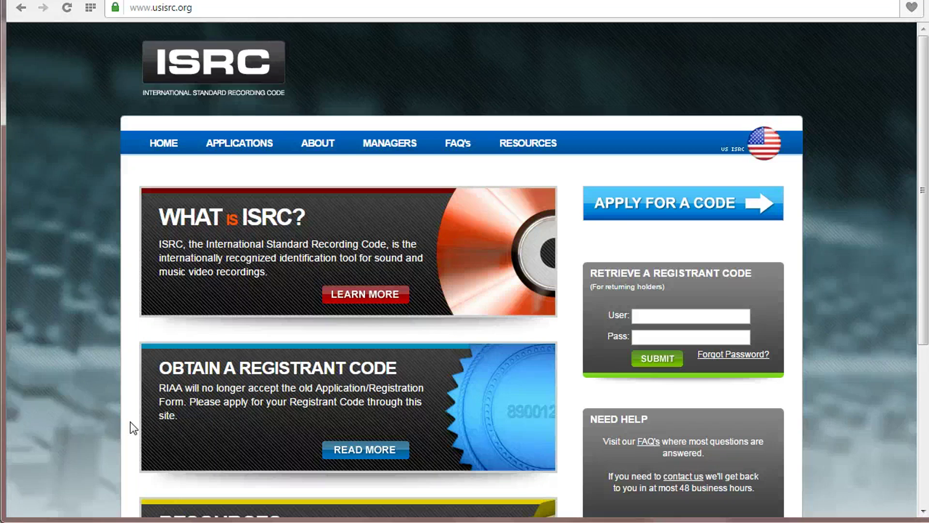
- Scroll up and down through the usisrc.org ISRC page
{"action": "scroll", "coordinate": [103, 358], "scroll_direction": "down", "scroll_amount": 3}
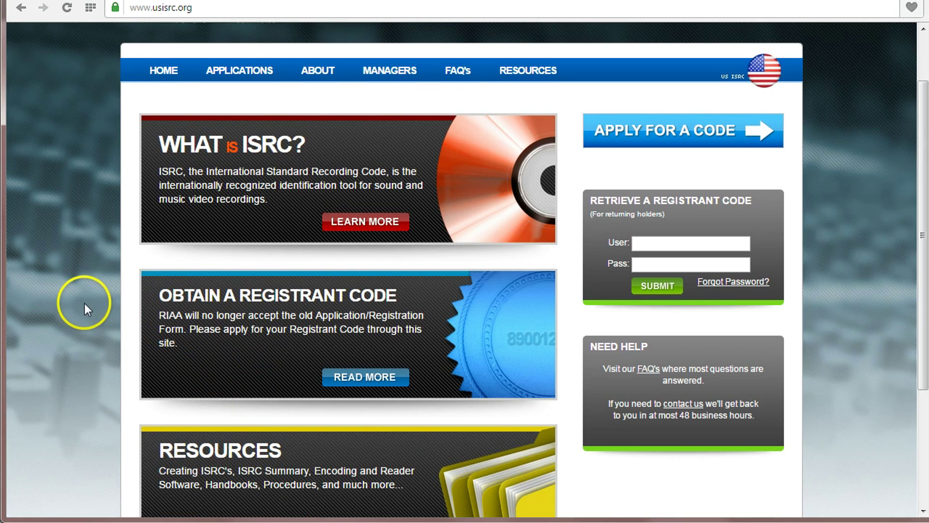
{"action": "scroll", "coordinate": [85, 305], "scroll_direction": "up", "scroll_amount": 3}
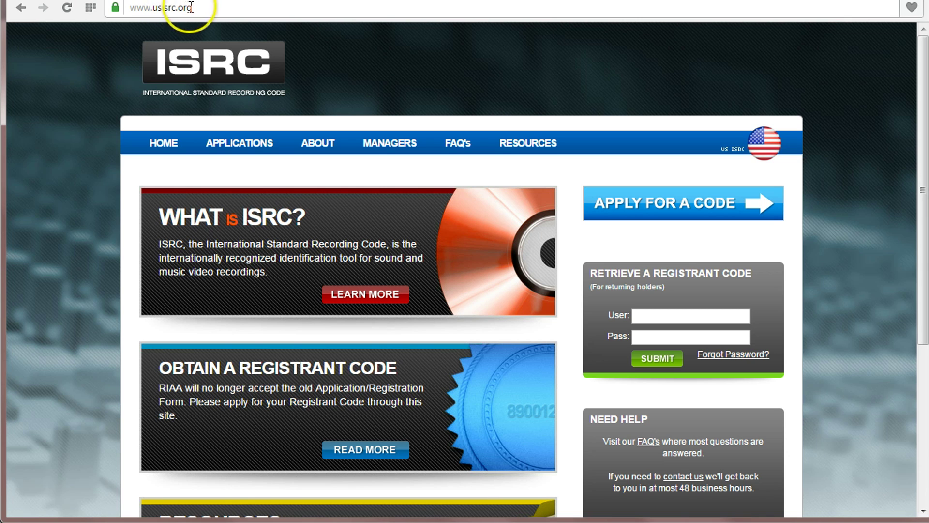
{"action": "scroll", "coordinate": [71, 294], "scroll_direction": "down", "scroll_amount": 1}
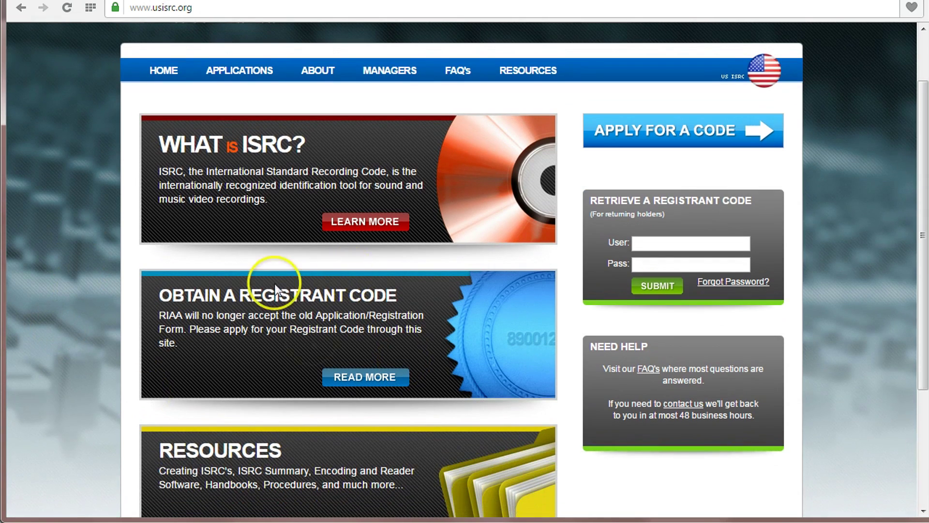
{"action": "scroll", "coordinate": [271, 325], "scroll_direction": "down", "scroll_amount": 1}
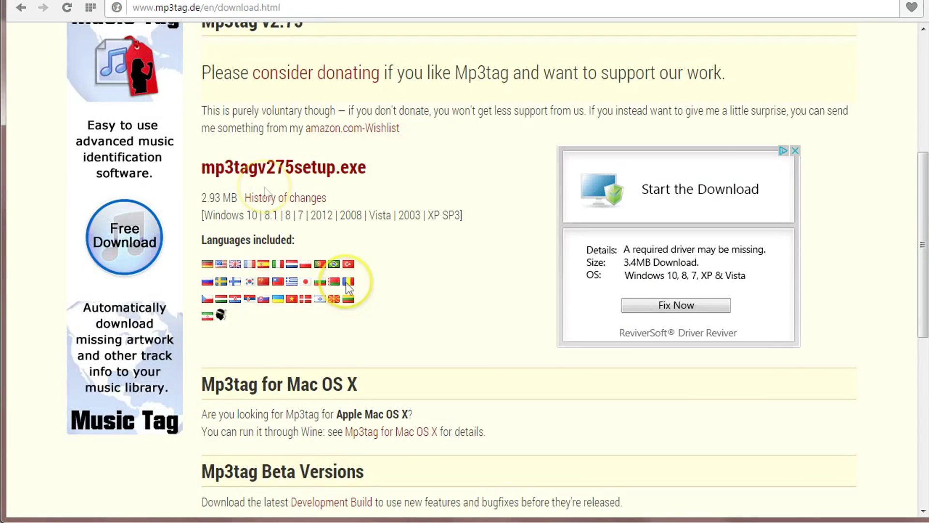
{"action": "scroll", "coordinate": [350, 291], "scroll_direction": "up", "scroll_amount": 6}
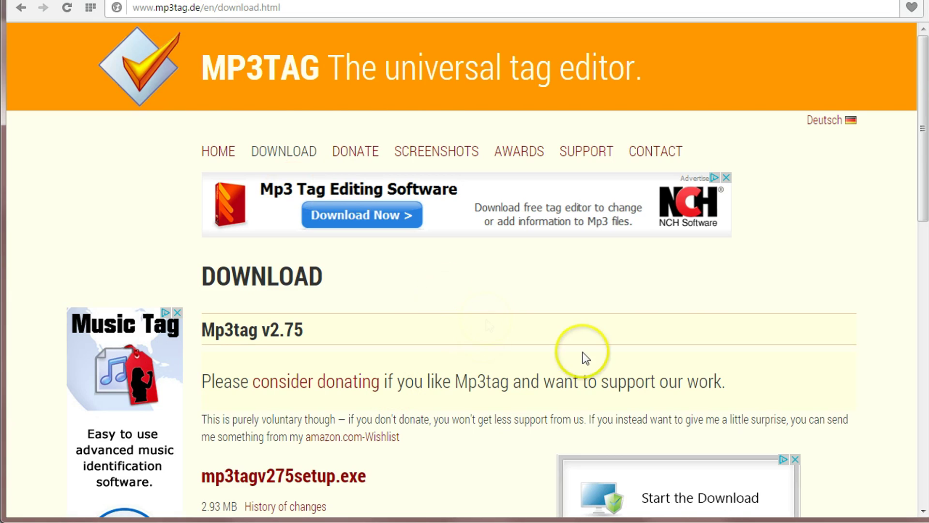
{"action": "scroll", "coordinate": [582, 353], "scroll_direction": "down", "scroll_amount": 3}
{"action": "scroll", "coordinate": [455, 323], "scroll_direction": "up", "scroll_amount": 3}
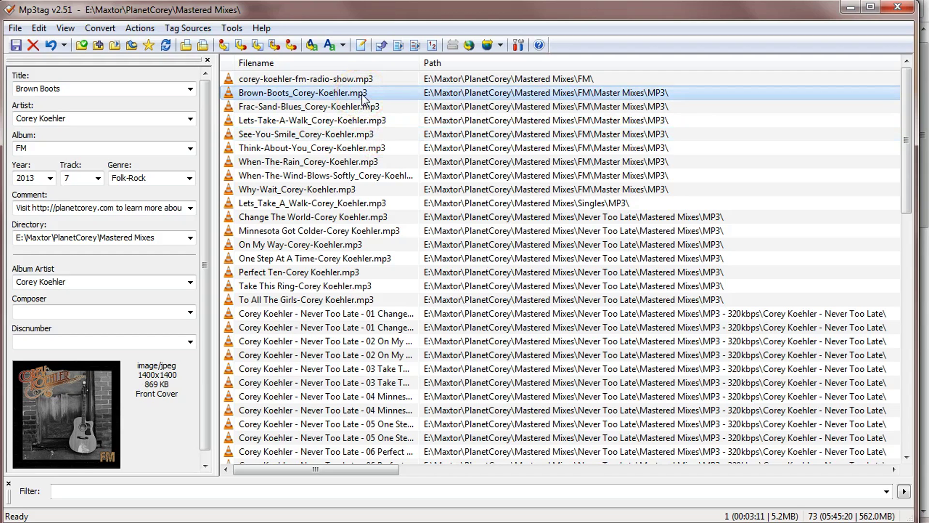
- Preview the See You Smile, Frac Sand Blues and Think About You tags, then reselect Brown Boots
{"action": "left_click", "coordinate": [341, 134]}
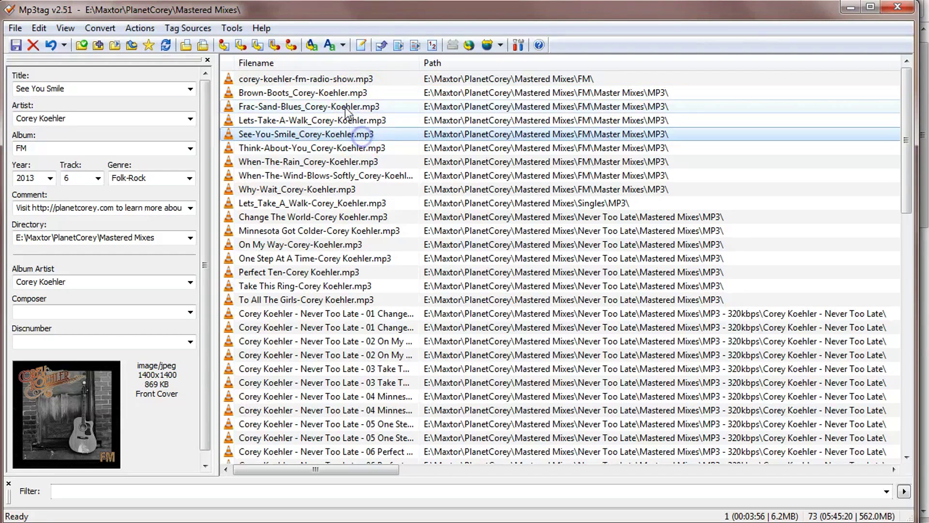
{"action": "left_click", "coordinate": [329, 107]}
{"action": "left_click", "coordinate": [338, 147]}
{"action": "left_click", "coordinate": [327, 96]}
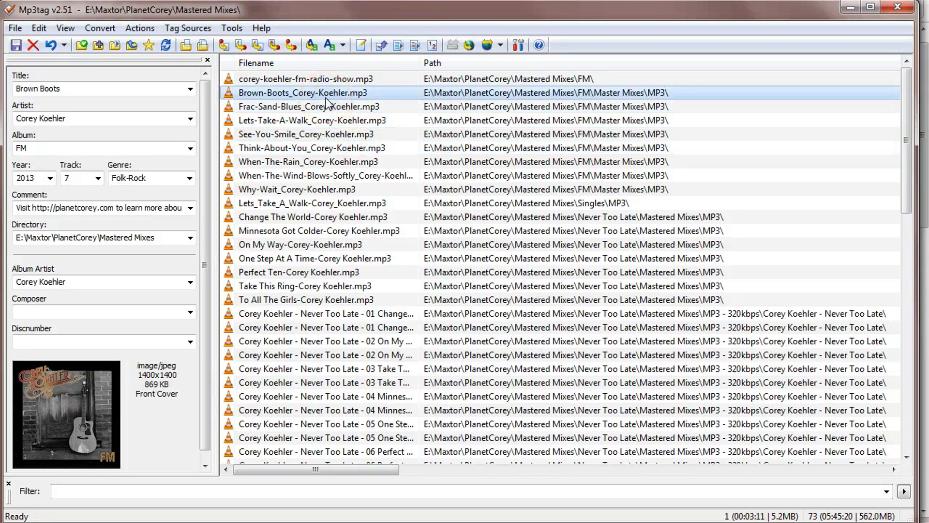
- Open the Brown Boots track's Extended Tags window and center it on screen
{"action": "right_click", "coordinate": [326, 99]}
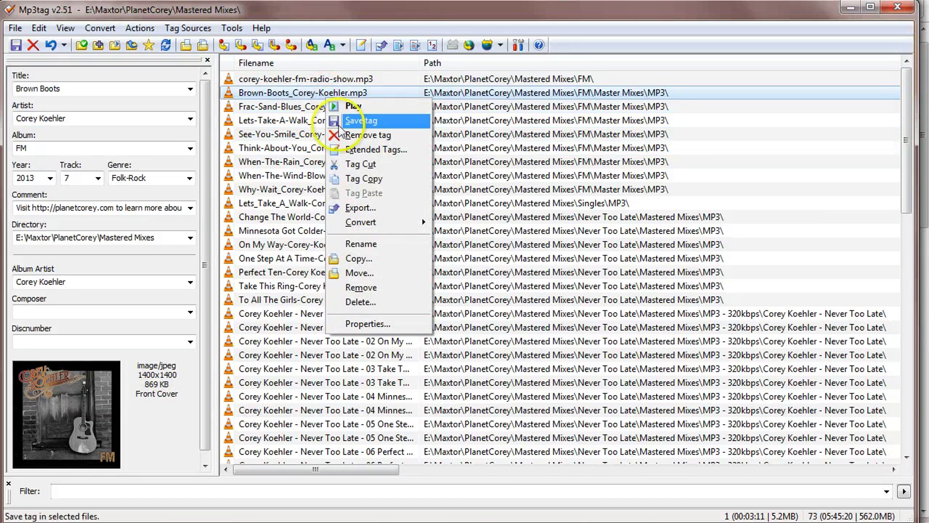
{"action": "left_click", "coordinate": [366, 151]}
{"action": "left_click_drag", "start_coordinate": [809, 99], "coordinate": [638, 100]}
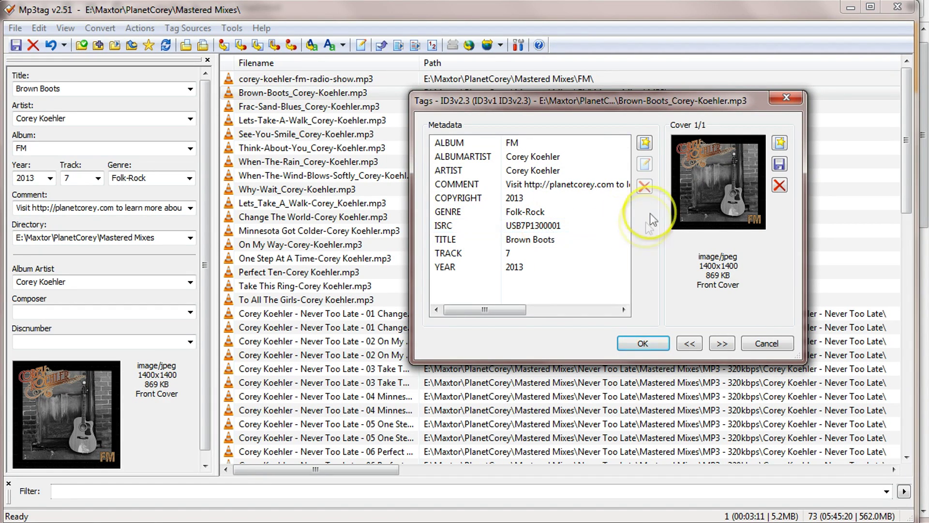
- Add a new field named ISRC and move into its empty value box
{"action": "left_click", "coordinate": [646, 143]}
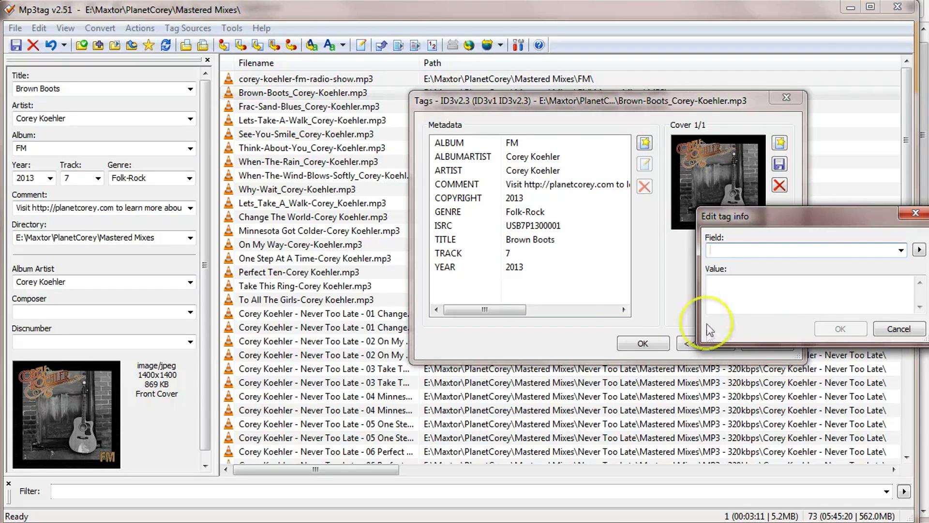
{"action": "left_click_drag", "start_coordinate": [762, 217], "coordinate": [621, 207]}
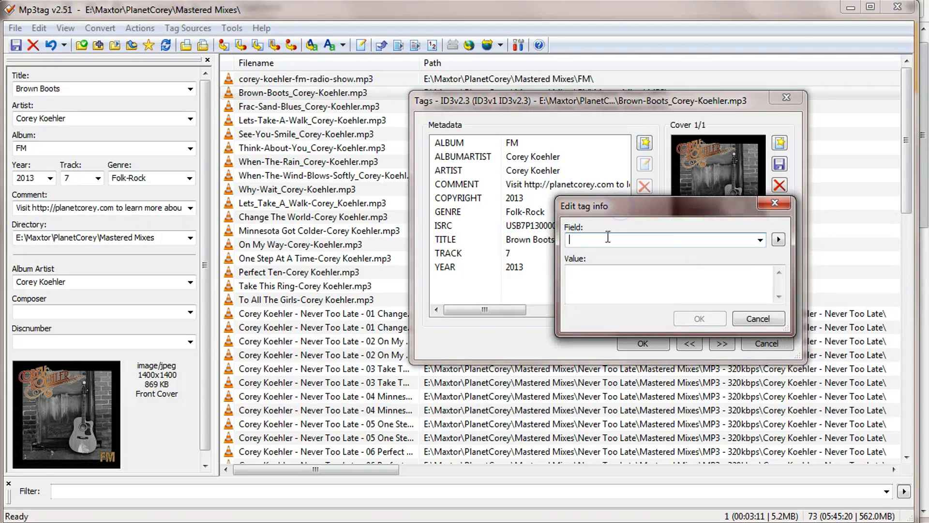
{"action": "type", "text": "ISRC"}
{"action": "left_click", "coordinate": [594, 281]}
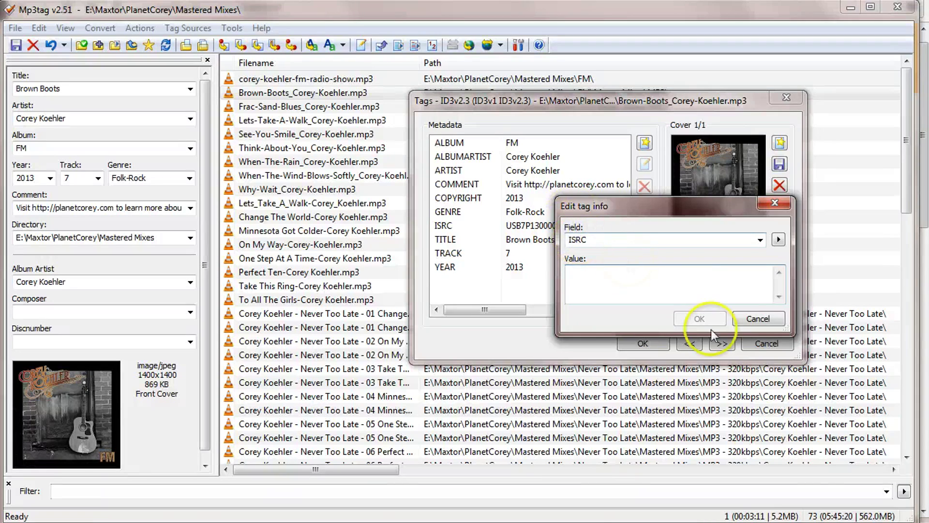
- Copy the code USB7P1300001 listed beside Brown Boots on page 2 of the code document
{"action": "key", "text": "alt+Tab"}
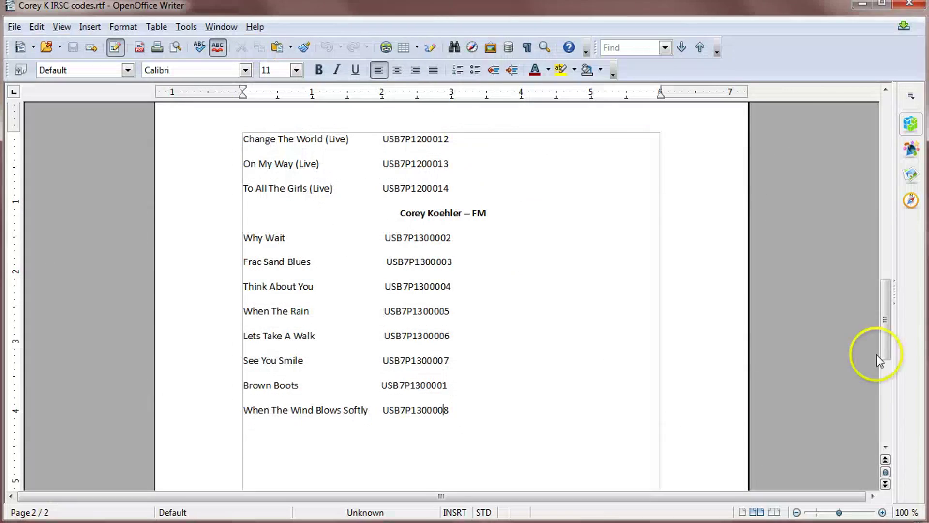
{"action": "scroll", "coordinate": [414, 270], "scroll_direction": "up", "scroll_amount": 15}
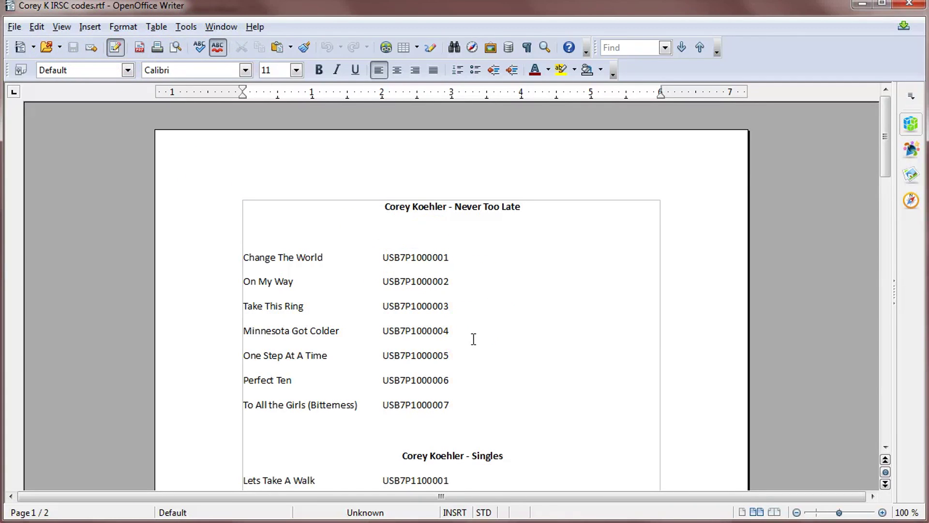
{"action": "scroll", "coordinate": [477, 338], "scroll_direction": "down", "scroll_amount": 8}
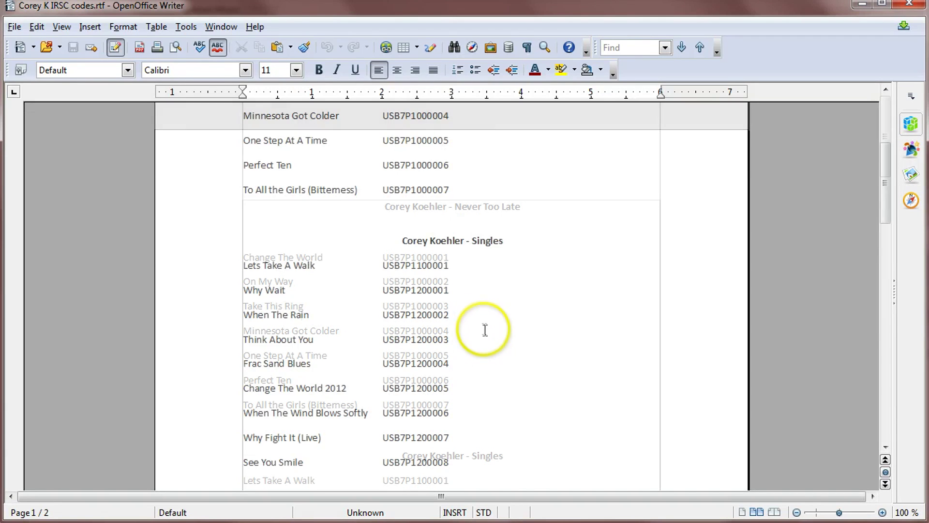
{"action": "scroll", "coordinate": [498, 327], "scroll_direction": "down", "scroll_amount": 10}
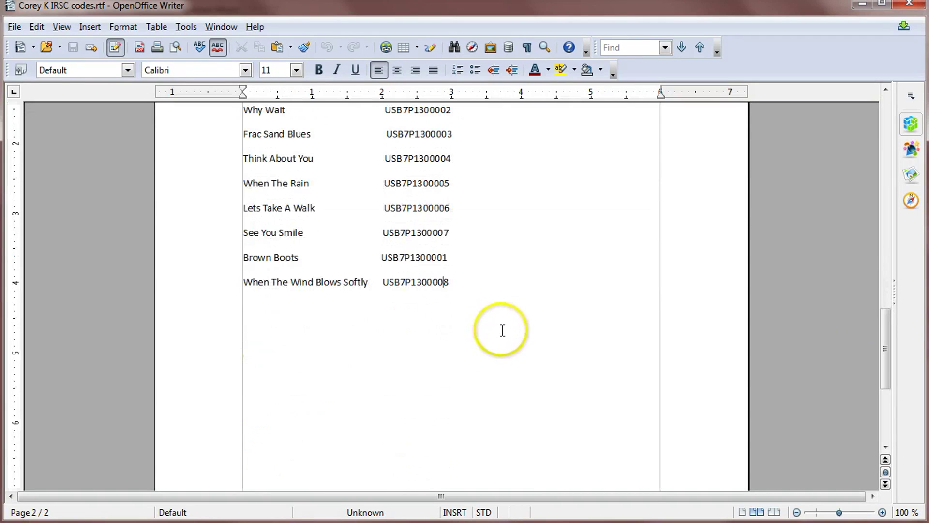
{"action": "left_click_drag", "start_coordinate": [379, 257], "coordinate": [448, 255]}
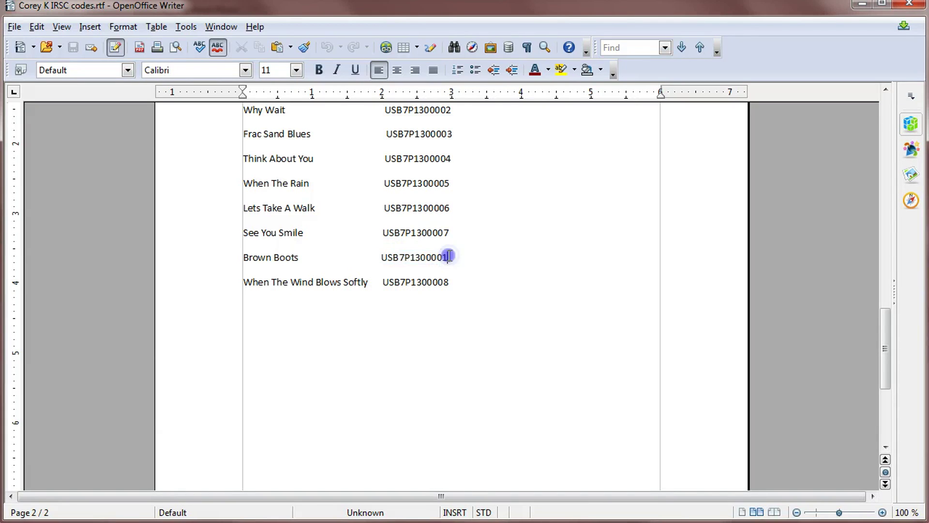
{"action": "right_click", "coordinate": [384, 255]}
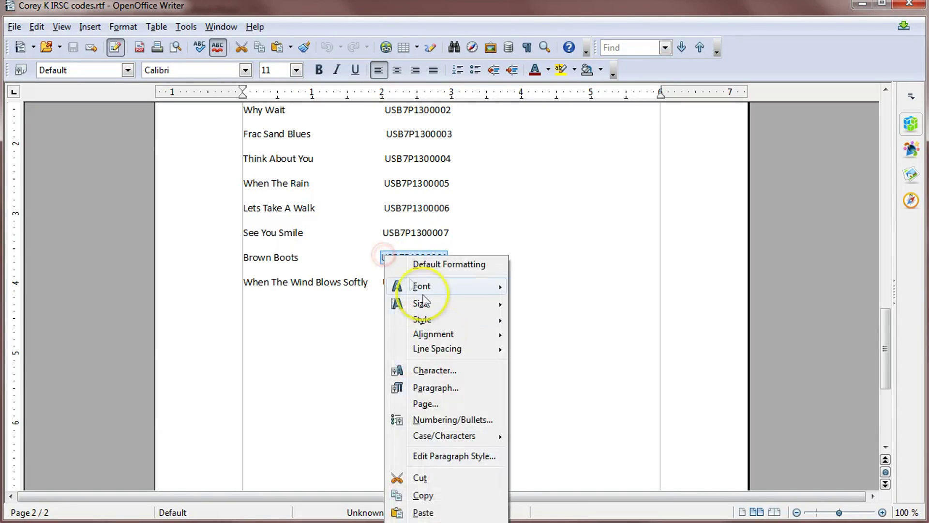
{"action": "left_click", "coordinate": [437, 493]}
- Paste USB7P1300001 as the ISRC value and confirm the field
{"action": "key", "text": "alt+Tab"}
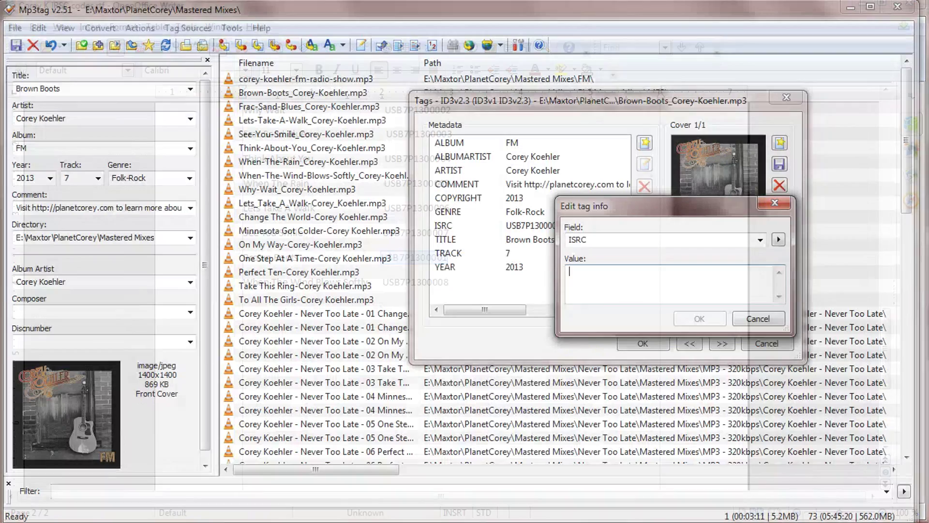
{"action": "left_click", "coordinate": [577, 277]}
{"action": "right_click", "coordinate": [576, 278]}
{"action": "left_click", "coordinate": [603, 341]}
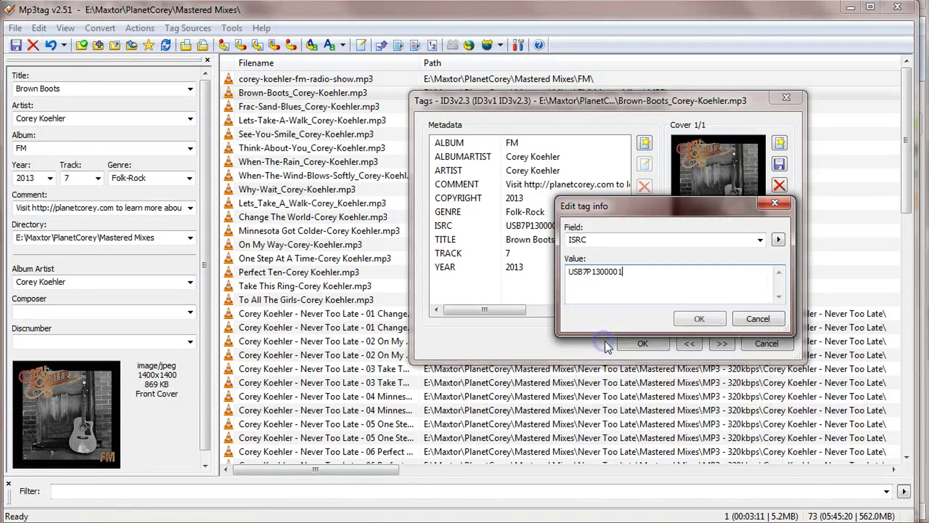
{"action": "left_click", "coordinate": [706, 320]}
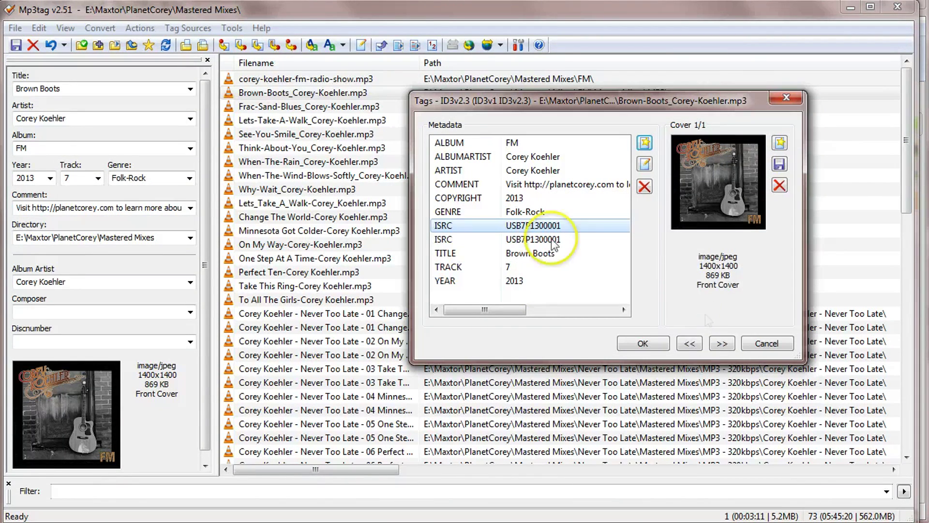
- Delete the duplicate ISRC row and save the tags to the file
{"action": "left_click", "coordinate": [644, 186]}
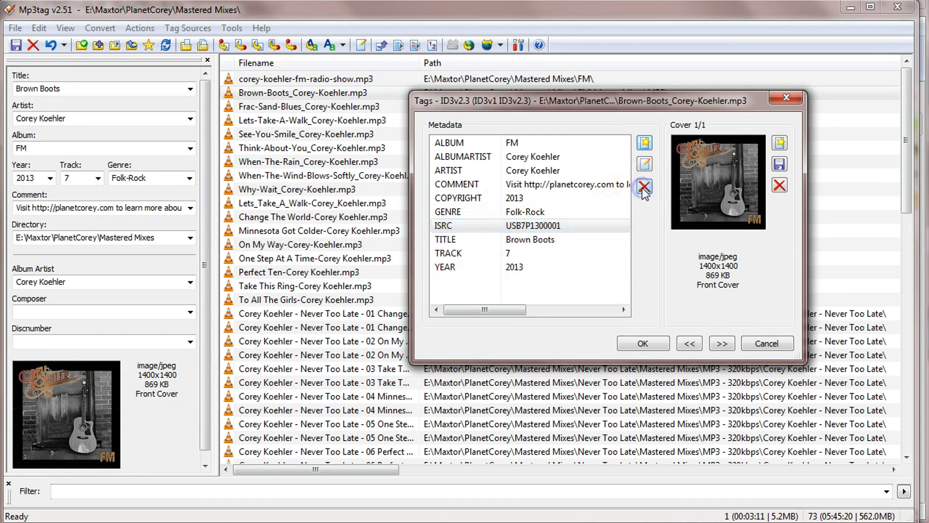
{"action": "left_click", "coordinate": [643, 344]}
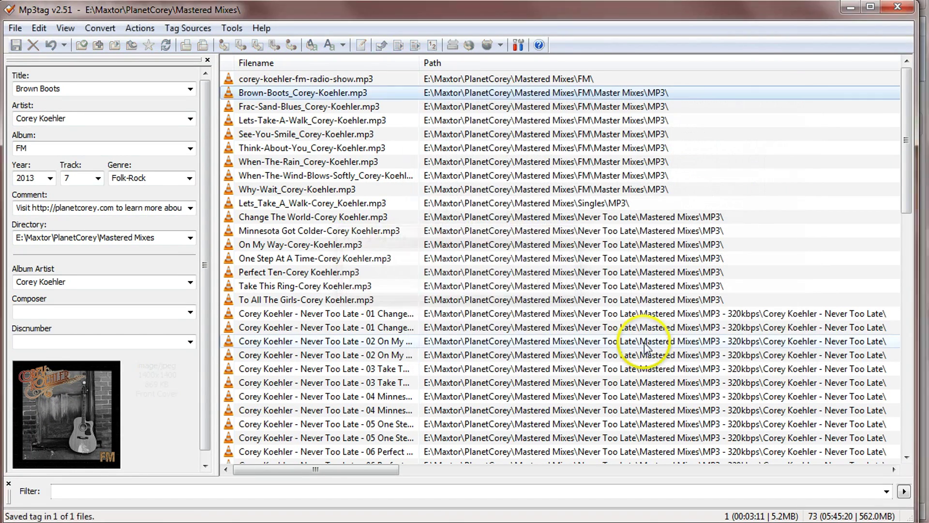
{"action": "left_click", "coordinate": [615, 357]}
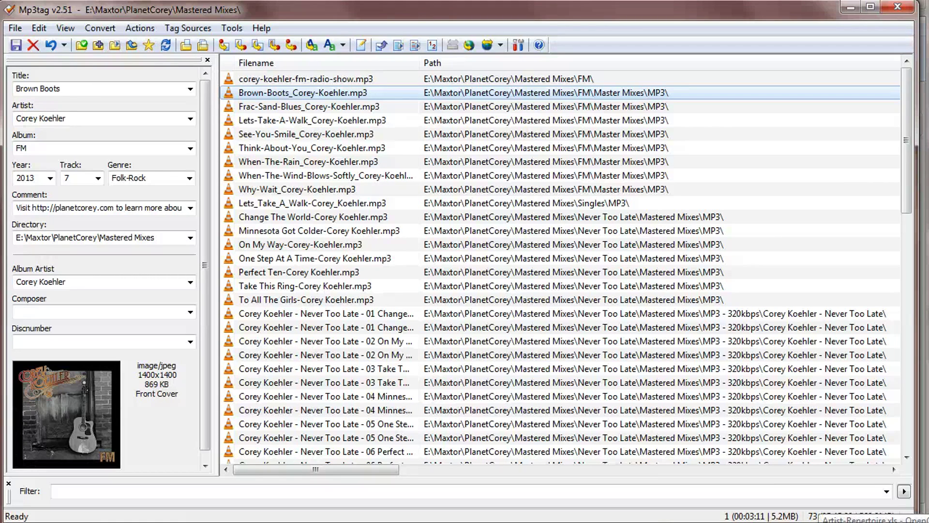
- Review the ISRC codes in cells L5 and L13 of Artist-Repertoire.xls
{"action": "left_click", "coordinate": [857, 522]}
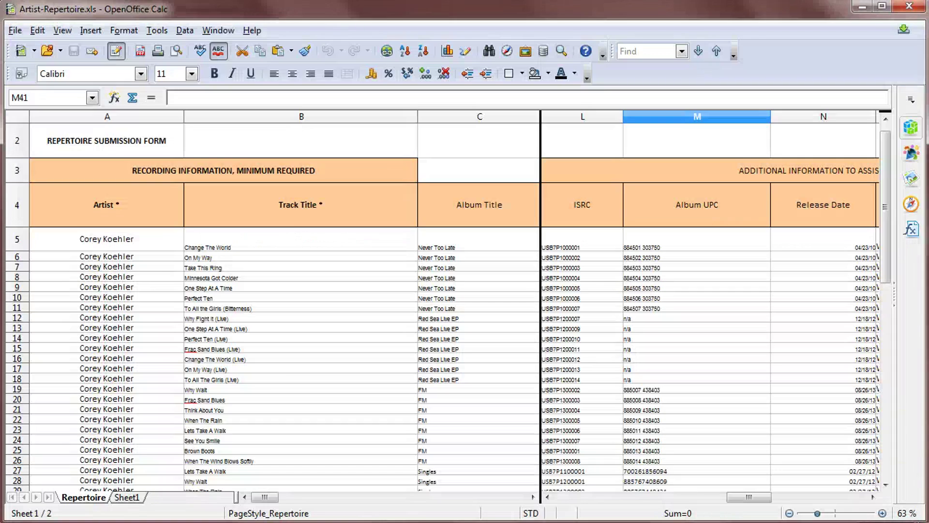
{"action": "scroll", "coordinate": [79, 270], "scroll_direction": "up", "scroll_amount": 2}
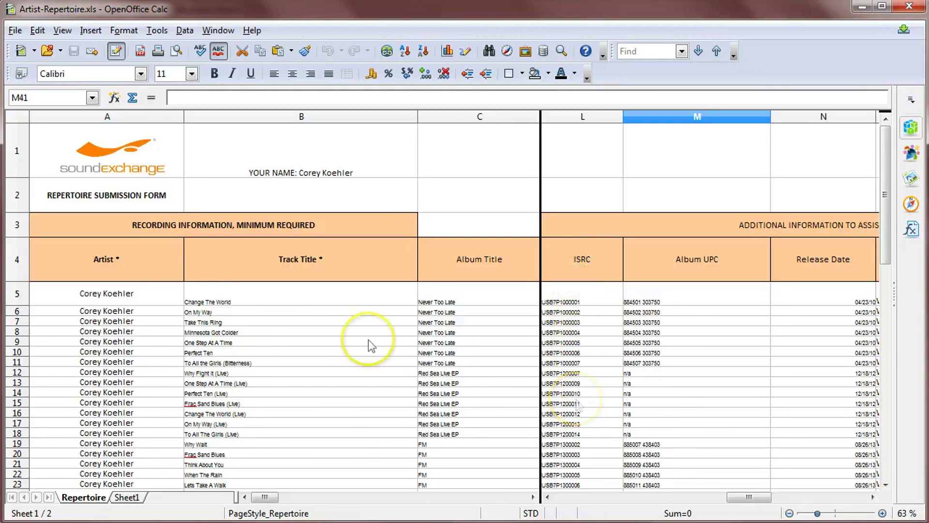
{"action": "scroll", "coordinate": [359, 335], "scroll_direction": "down", "scroll_amount": 3}
{"action": "scroll", "coordinate": [359, 334], "scroll_direction": "up", "scroll_amount": 2}
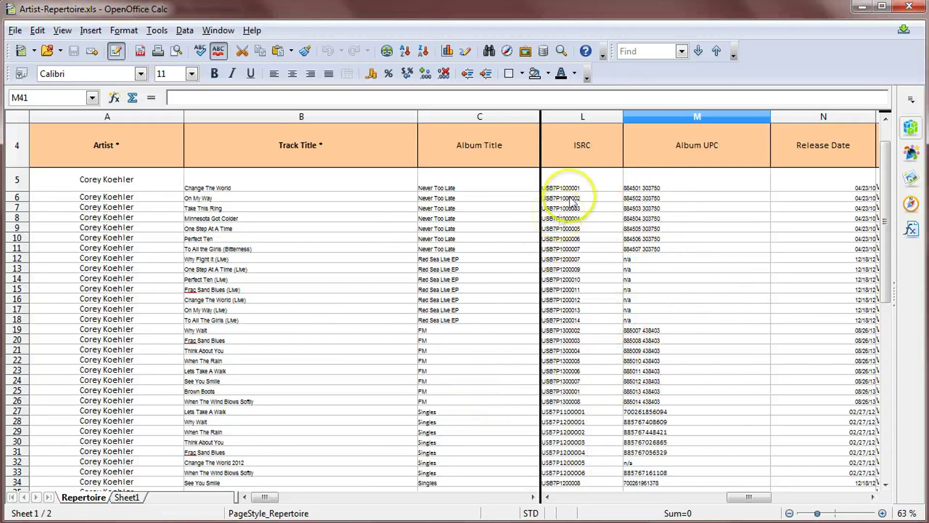
{"action": "left_click", "coordinate": [572, 183]}
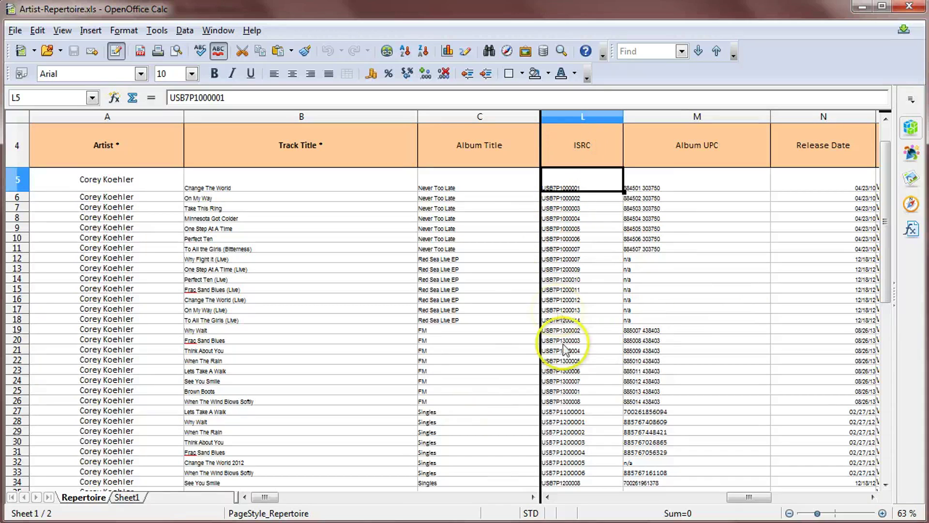
{"action": "scroll", "coordinate": [564, 376], "scroll_direction": "down", "scroll_amount": 5}
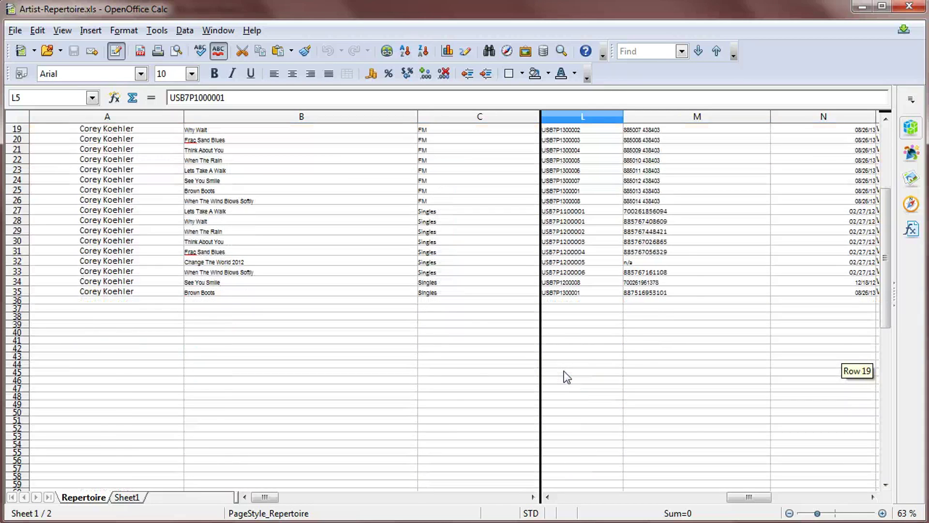
{"action": "scroll", "coordinate": [561, 376], "scroll_direction": "up", "scroll_amount": 6}
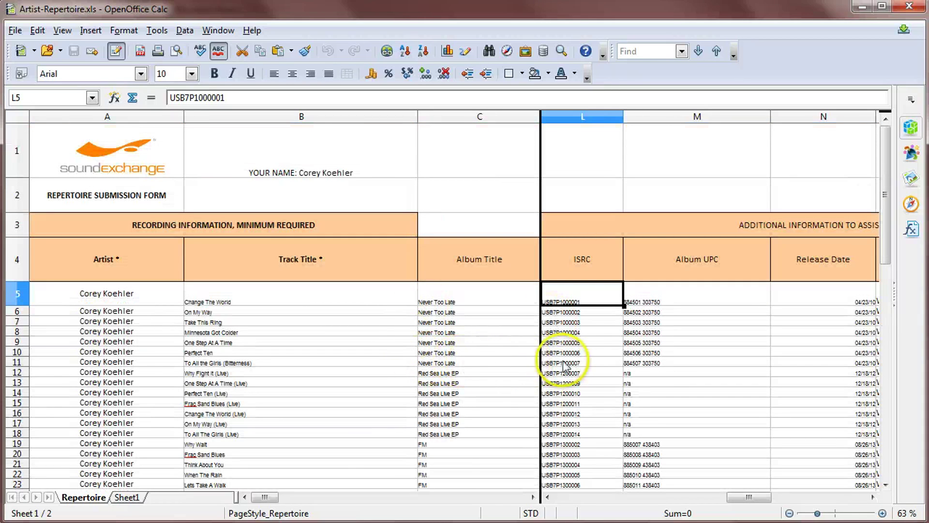
{"action": "left_click", "coordinate": [585, 383]}
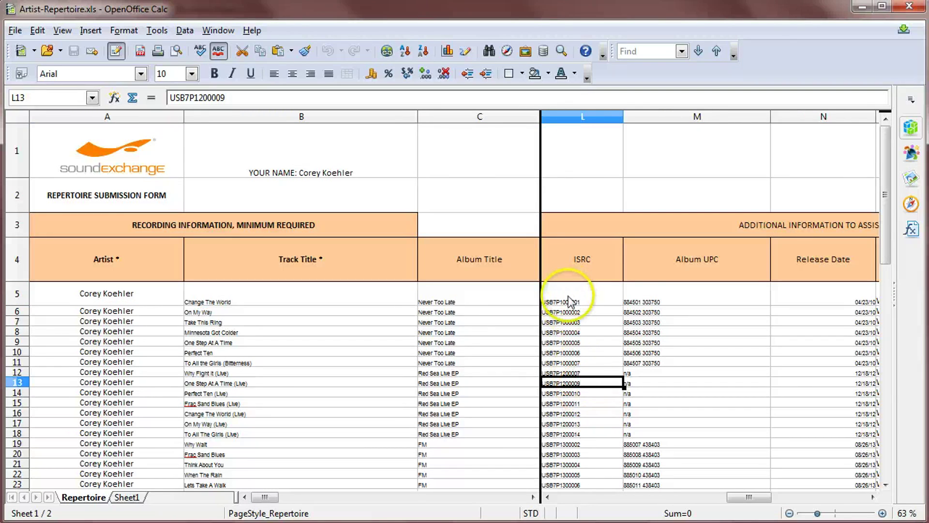